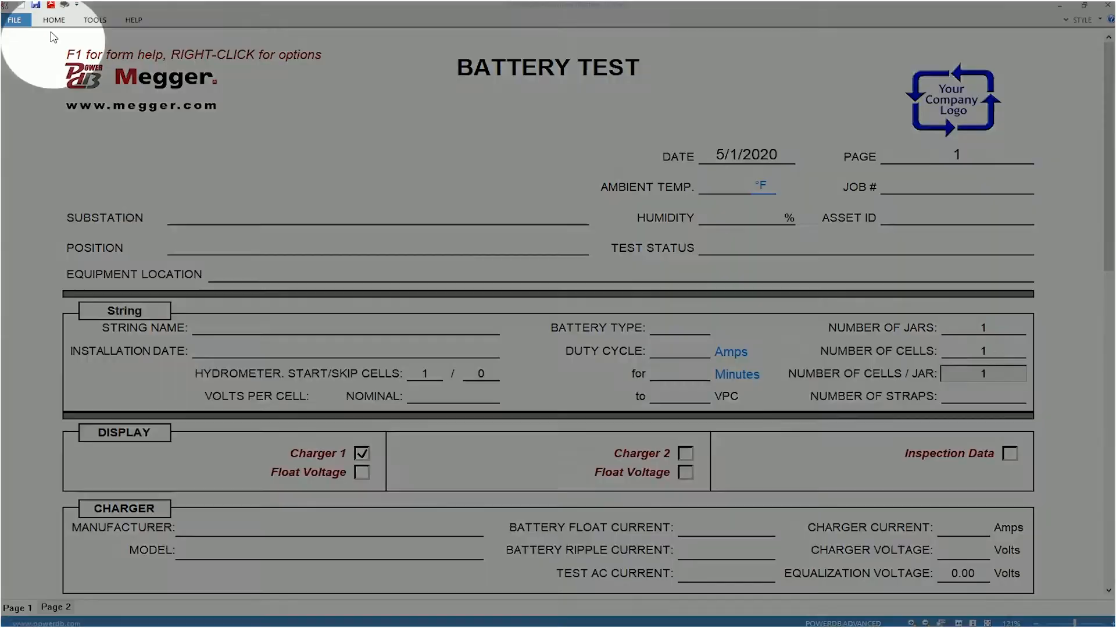
Open Megger_Dallas_Bronze Way_TSG.PdbXml and create a new set of test results on its BATTERY IMP/COND TEST form.
left_click(57, 23)
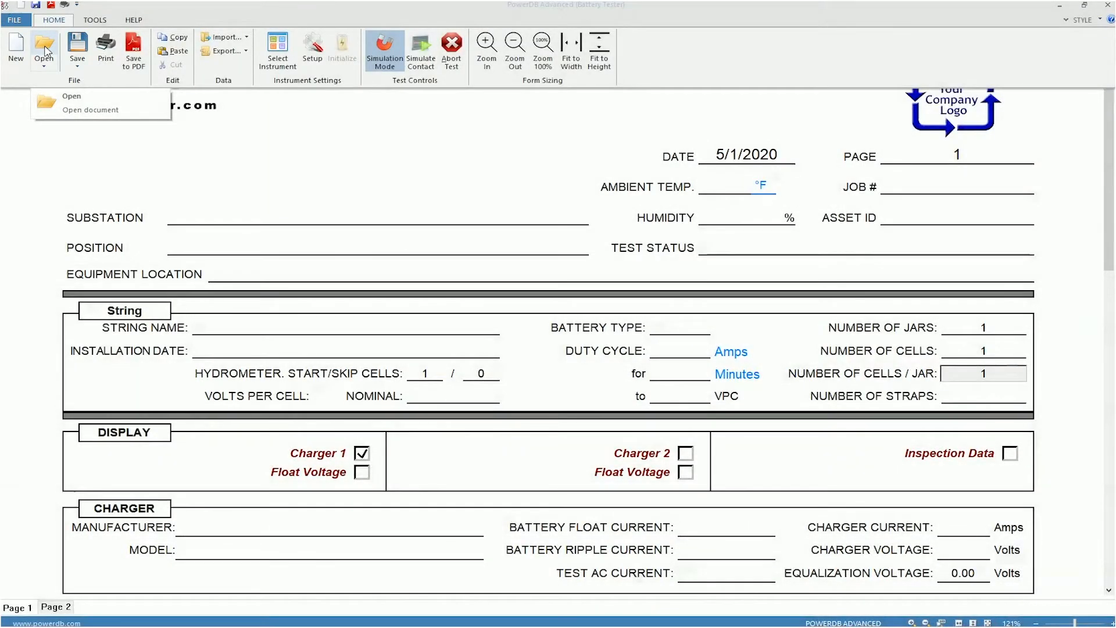
left_click(46, 51)
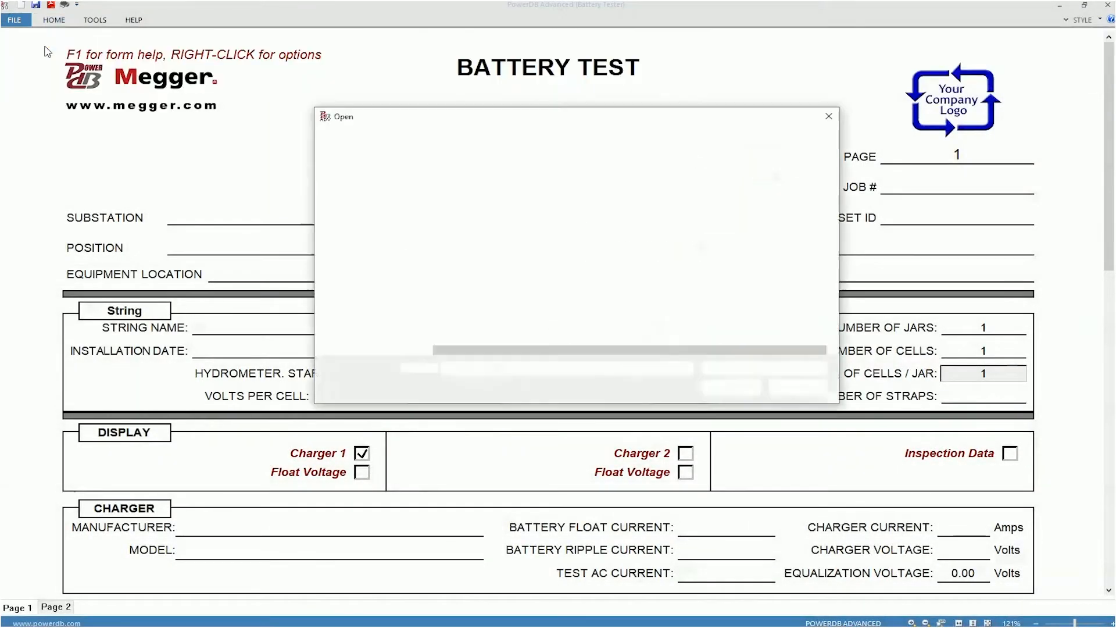
left_click(533, 265)
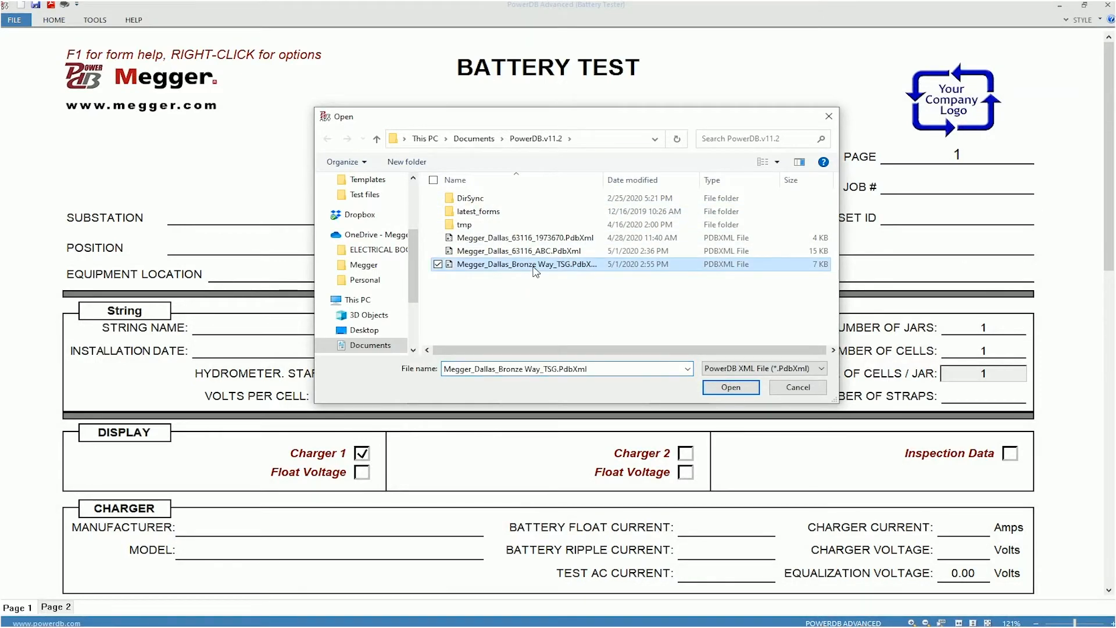
left_click(730, 388)
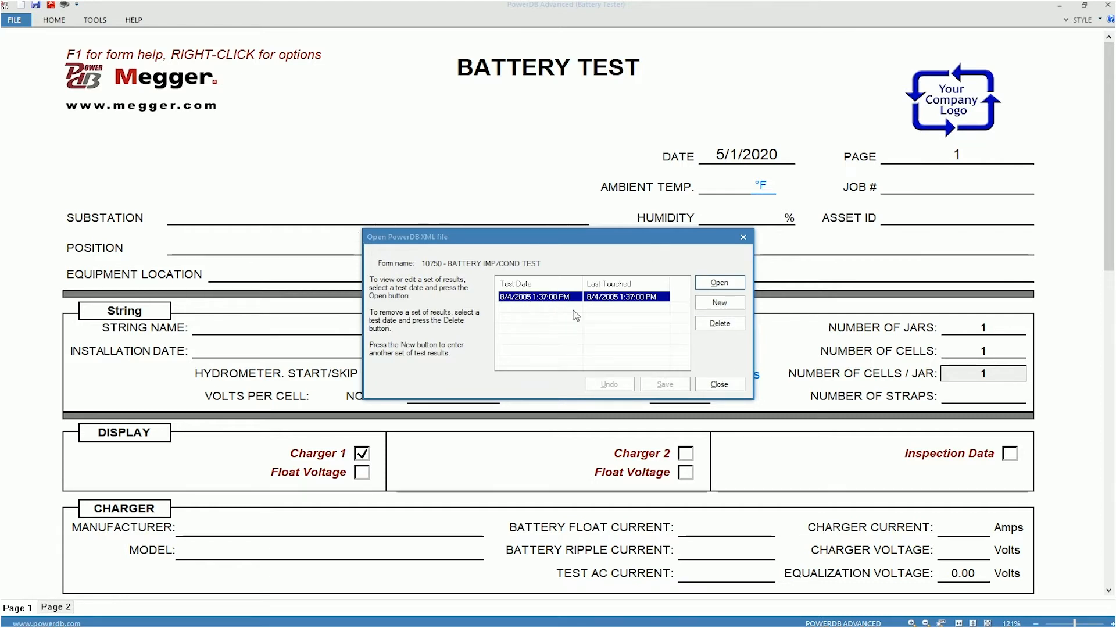
left_click(716, 303)
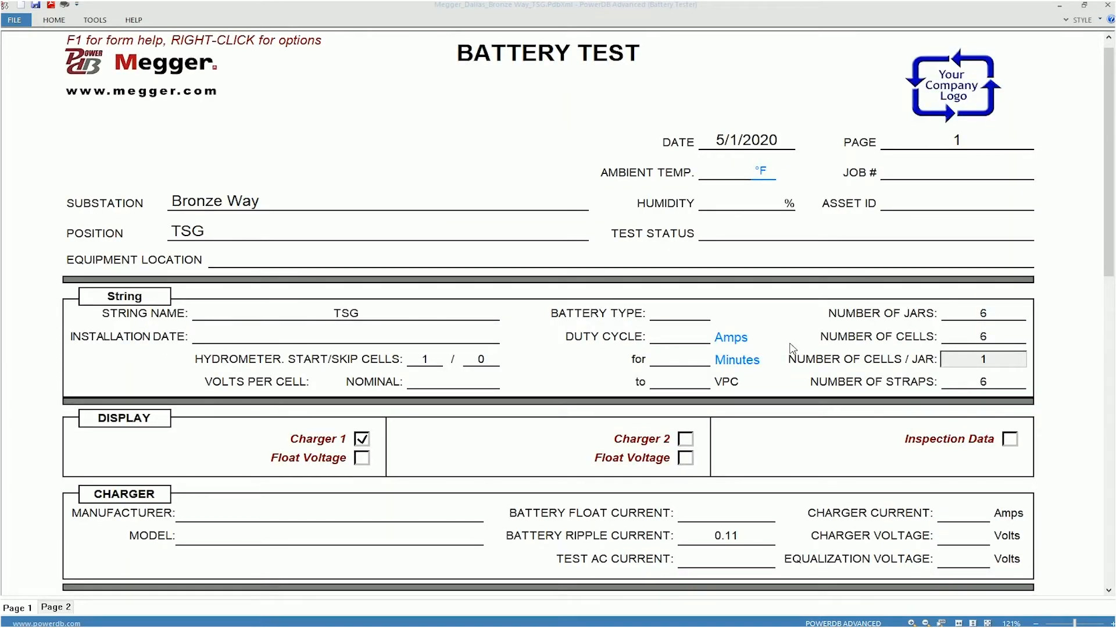
Start the BITE3 data import from the battery test form and transfer the data from the connected unit.
scroll(647, 399, "down", 3)
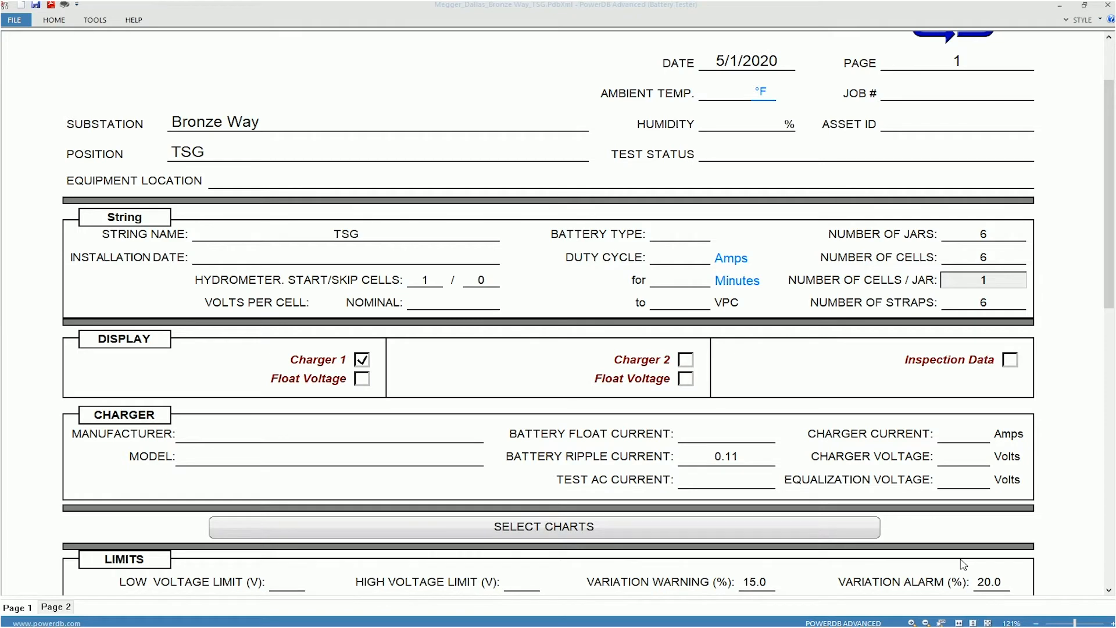
scroll(645, 483, "down", 9)
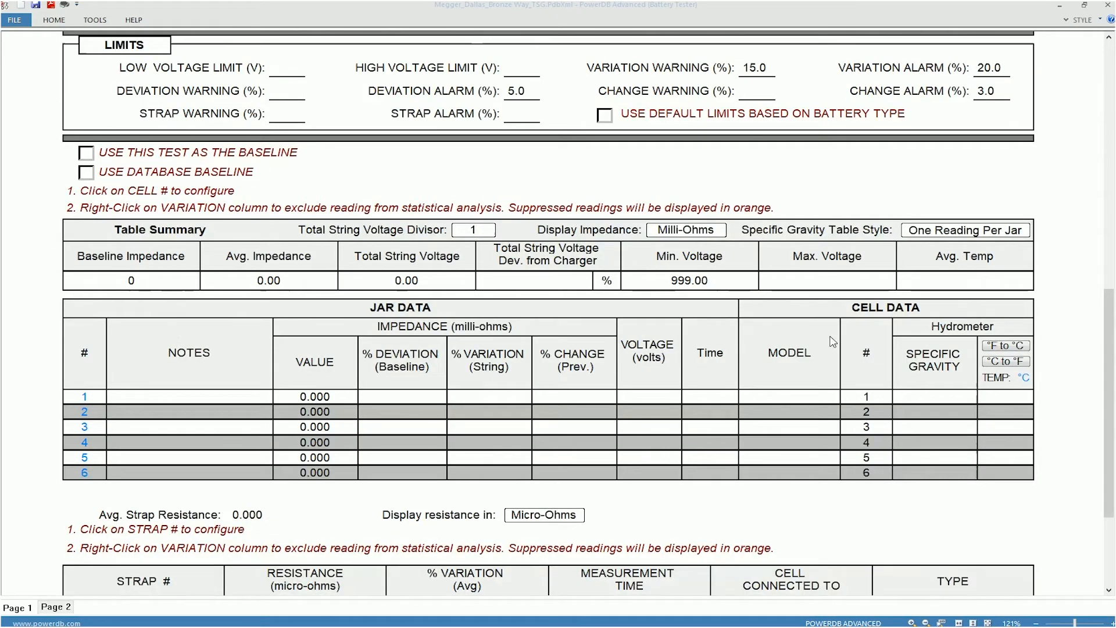
scroll(663, 473, "up", 10)
scroll(570, 349, "up", 1)
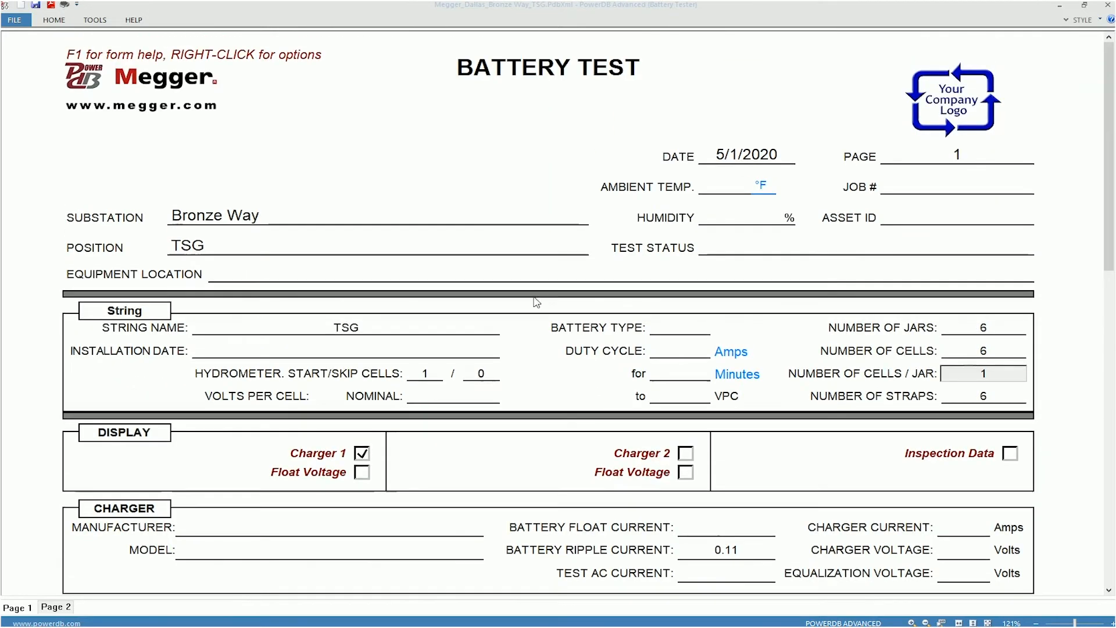
right_click(475, 112)
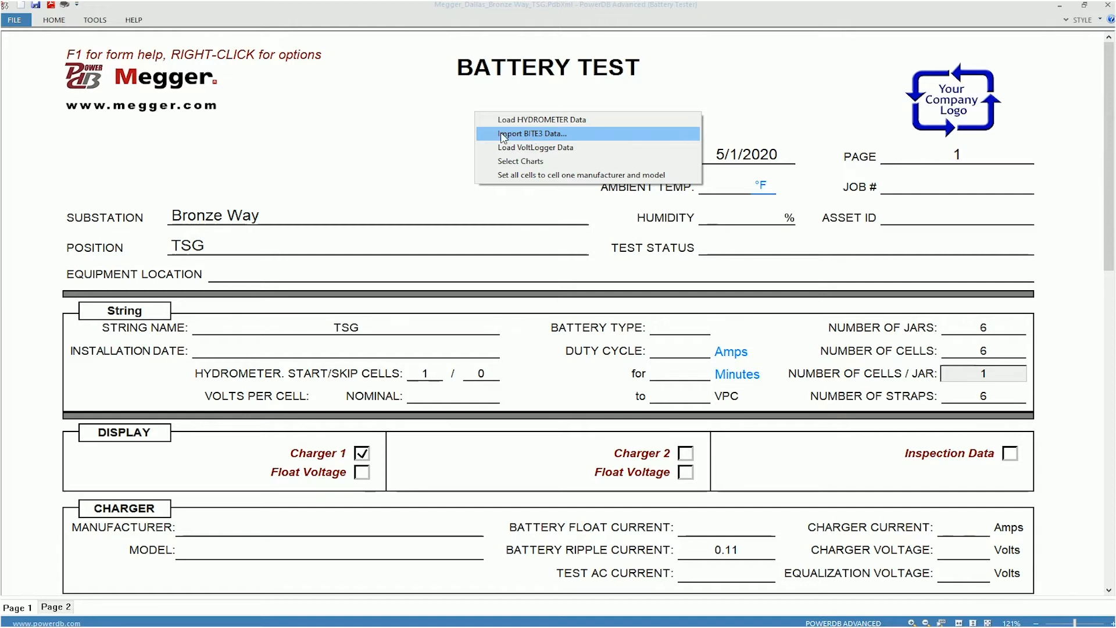
left_click(503, 138)
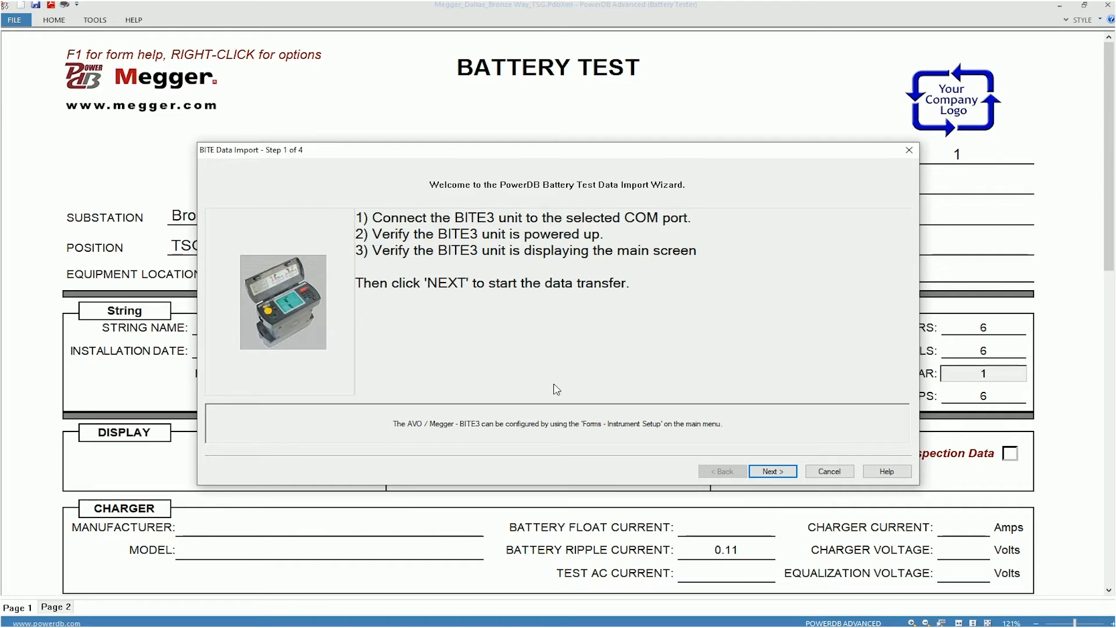
left_click(774, 472)
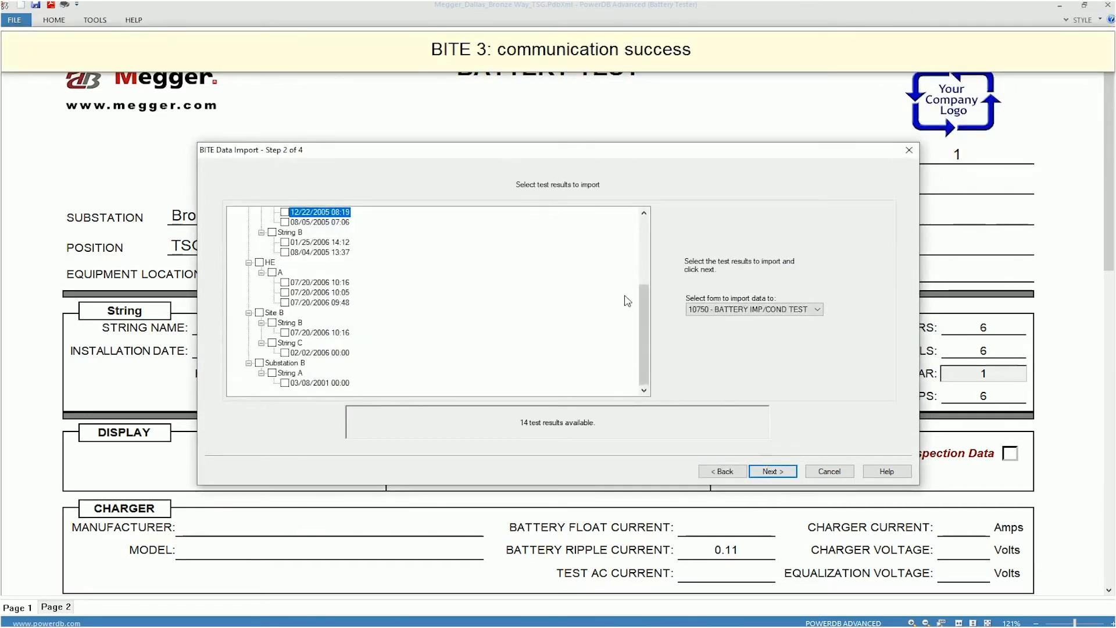
Select the Battery Lab String A result of 01/25/2006 14:04 for import and accept the default PdbXml save directory.
left_click_drag(644, 334, 648, 226)
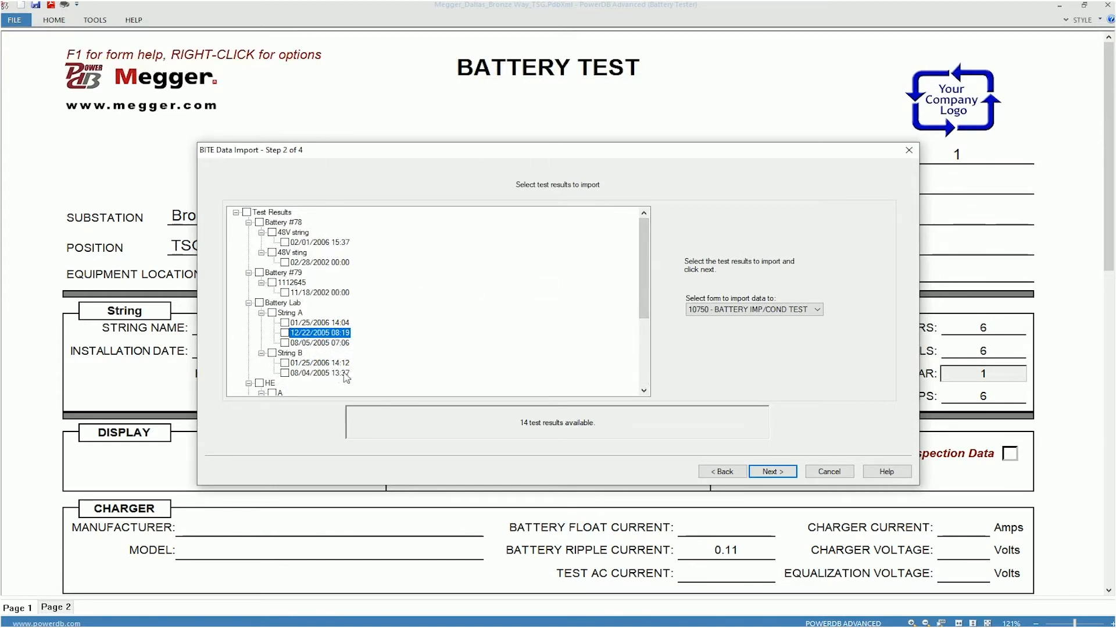
left_click(285, 323)
left_click(773, 472)
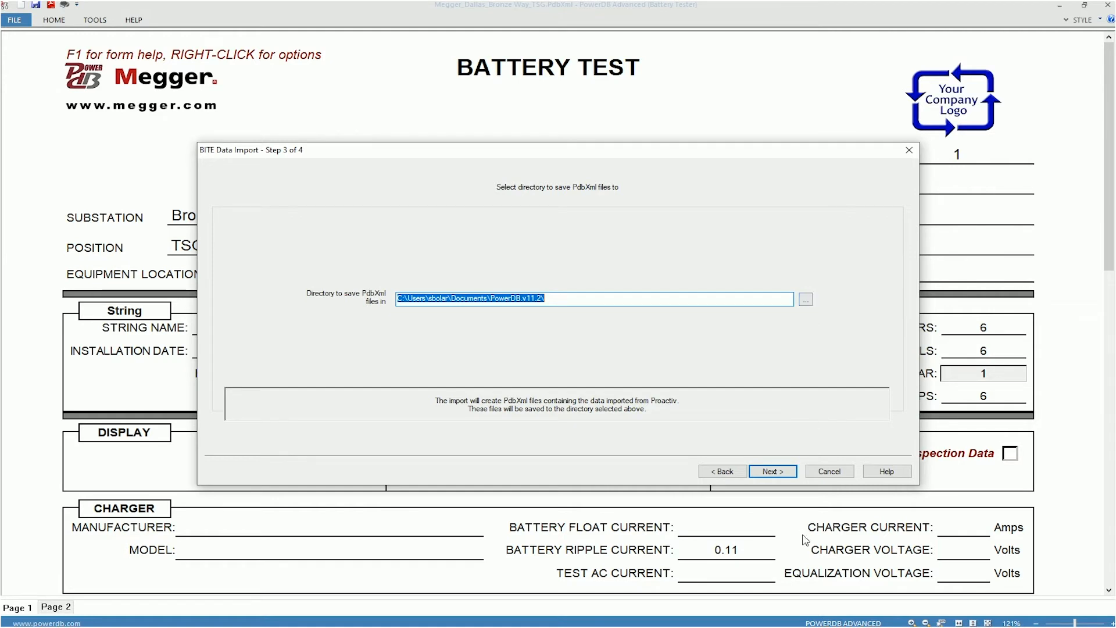
left_click(775, 472)
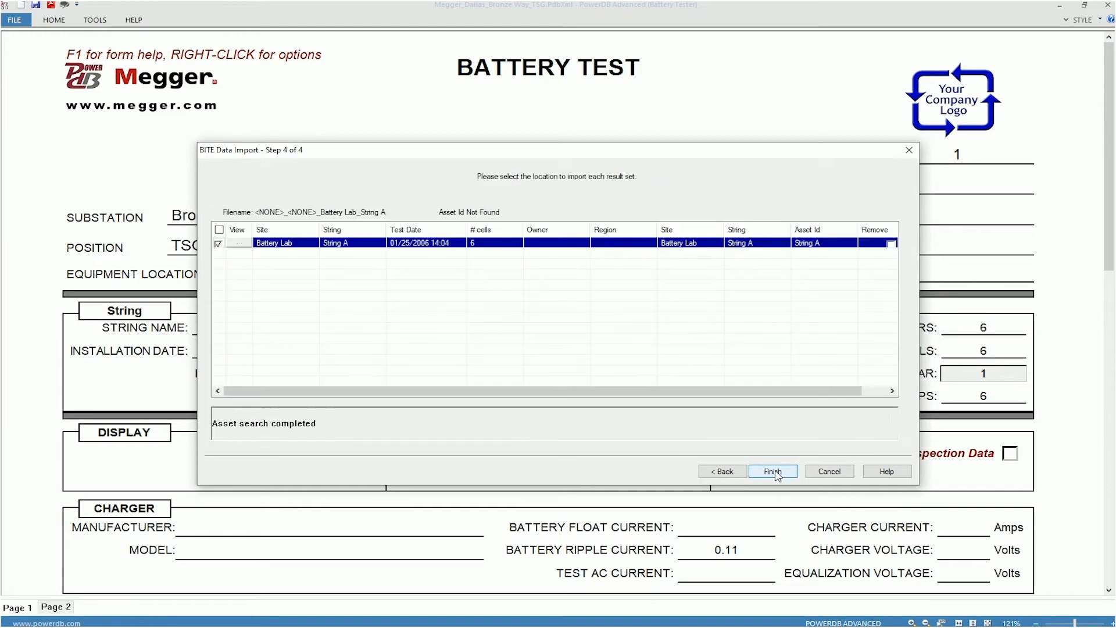
Assign the result set's import location to owner Megger and region Dallas.
left_click(551, 248)
left_click(584, 243)
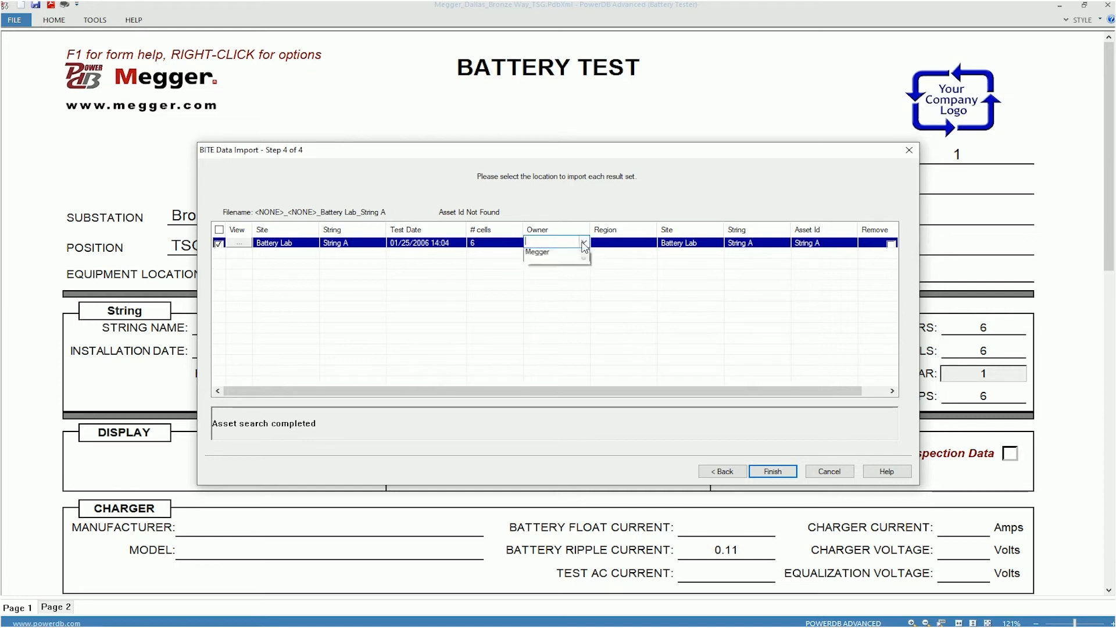
left_click(551, 269)
left_click(614, 243)
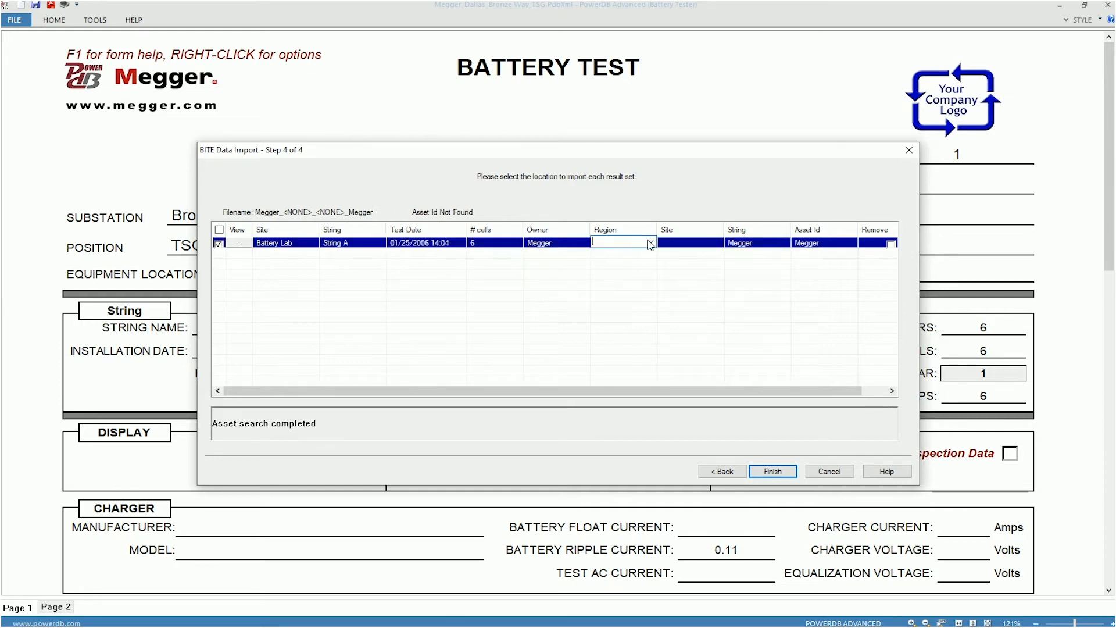
left_click(652, 243)
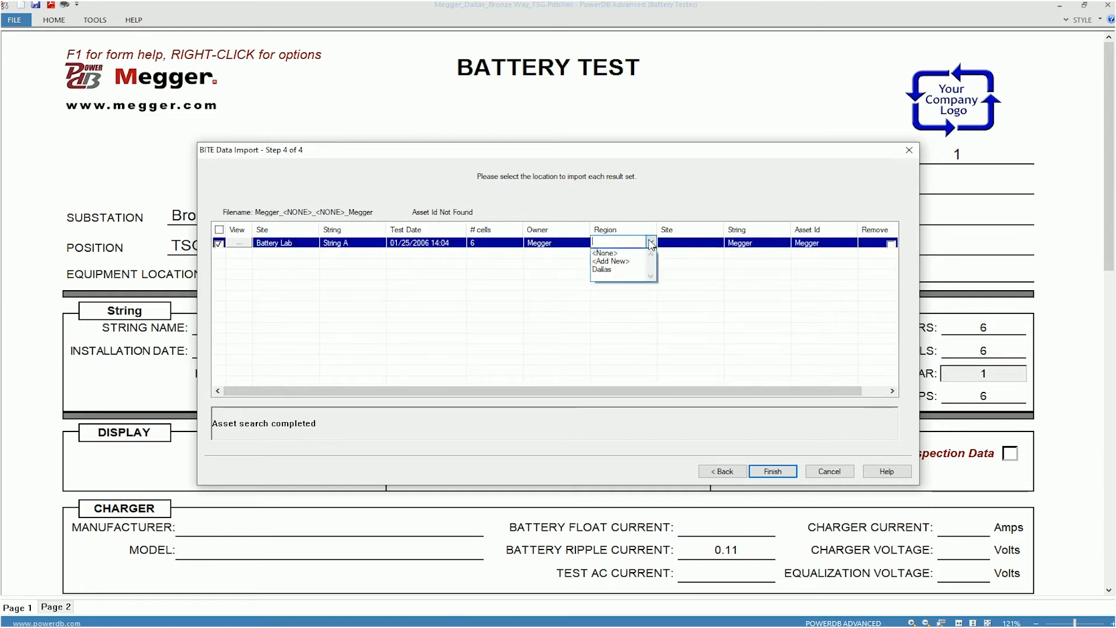
left_click(618, 269)
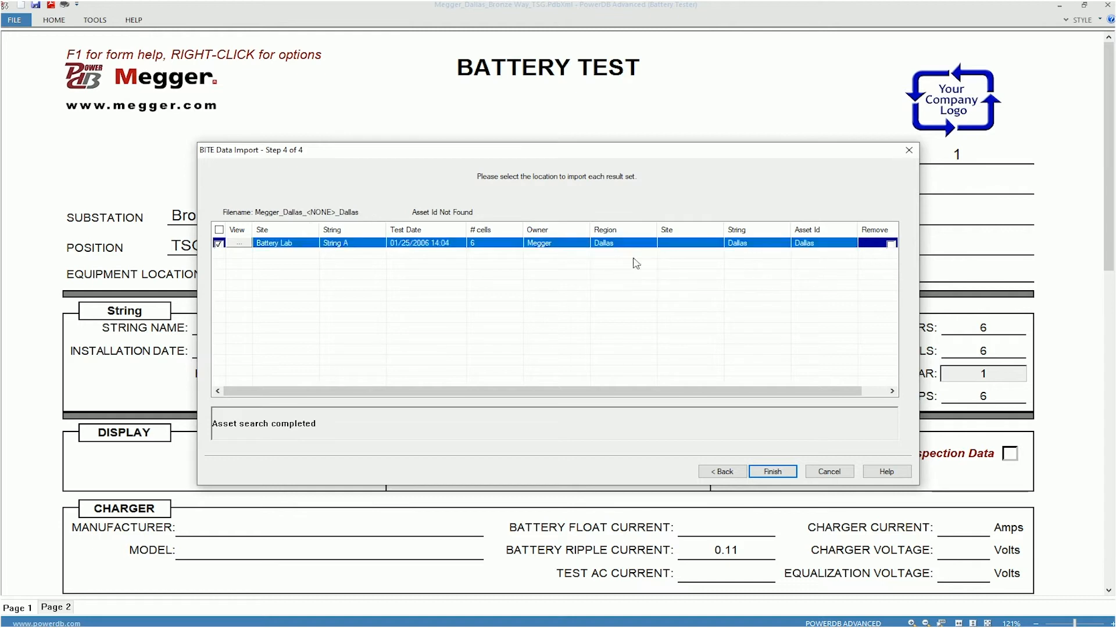
Set the result set's import site to Bronze Way and its string to TSG, and finish the import.
left_click(699, 249)
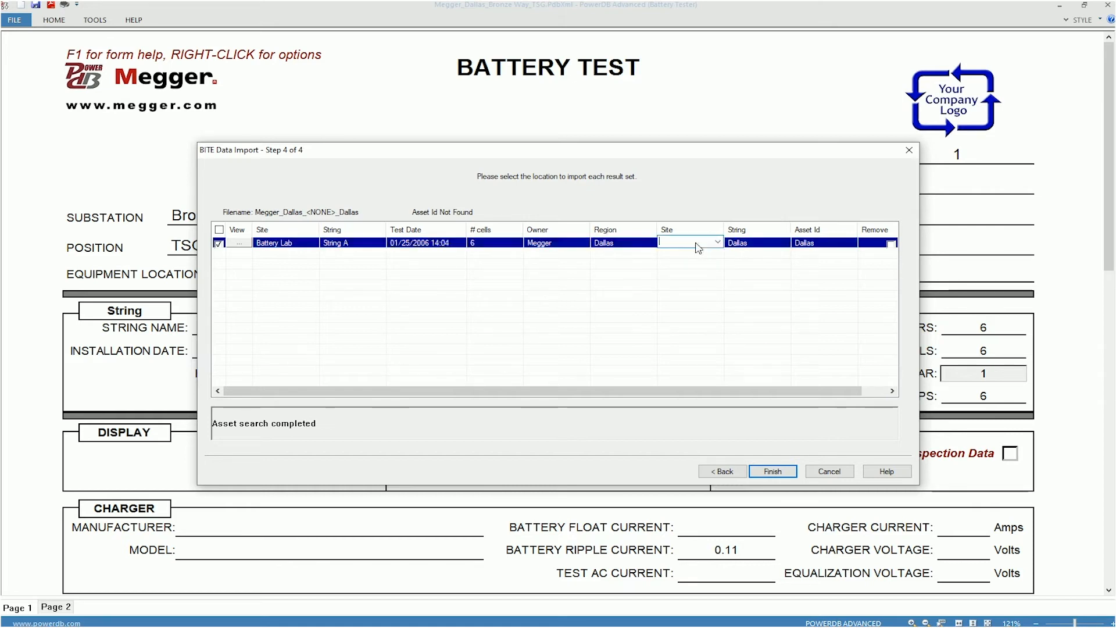
left_click(719, 242)
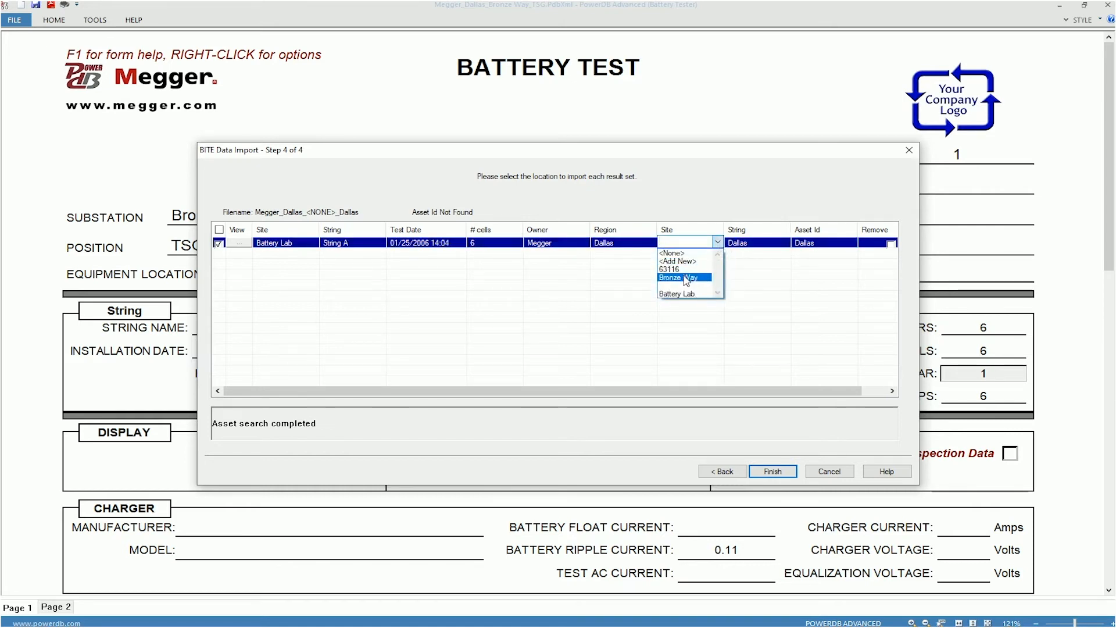
left_click(687, 278)
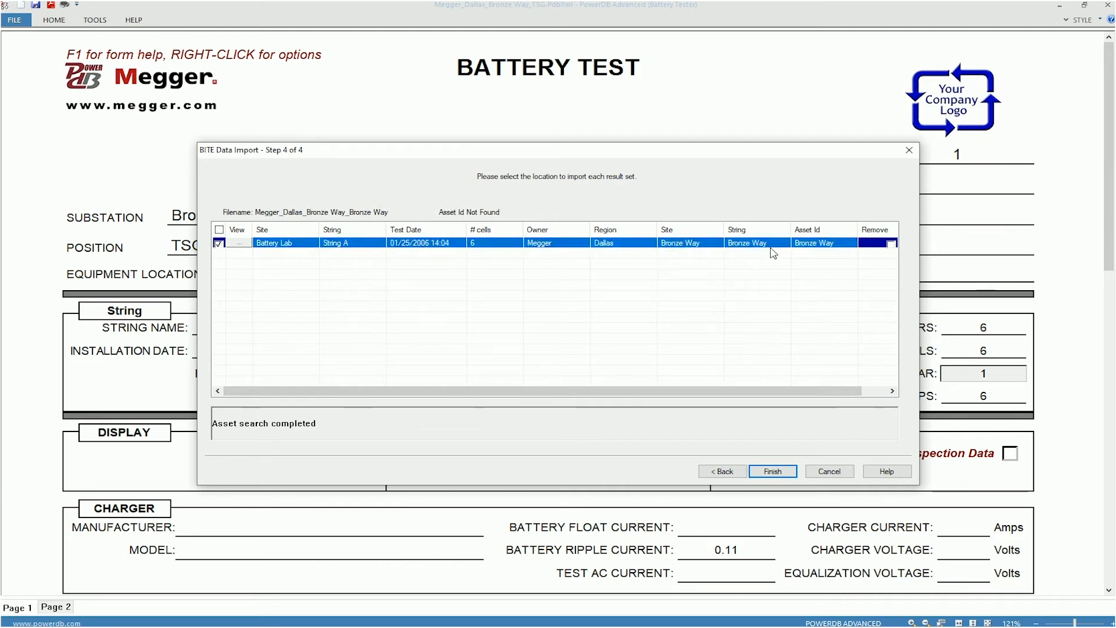
left_click(774, 244)
left_click(785, 242)
left_click(751, 280)
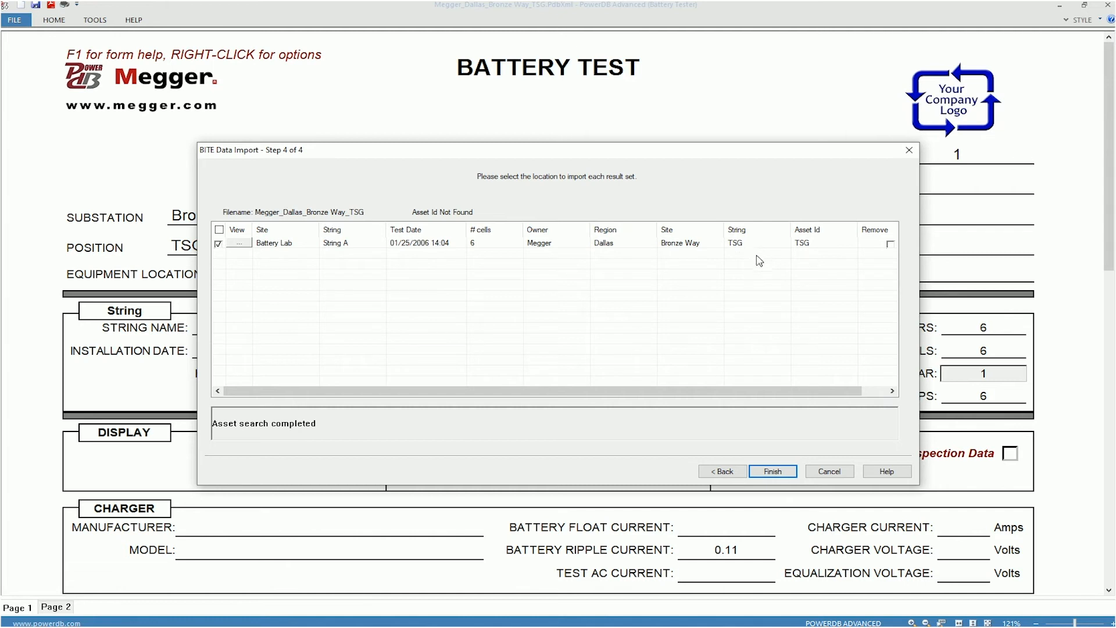
left_click(775, 472)
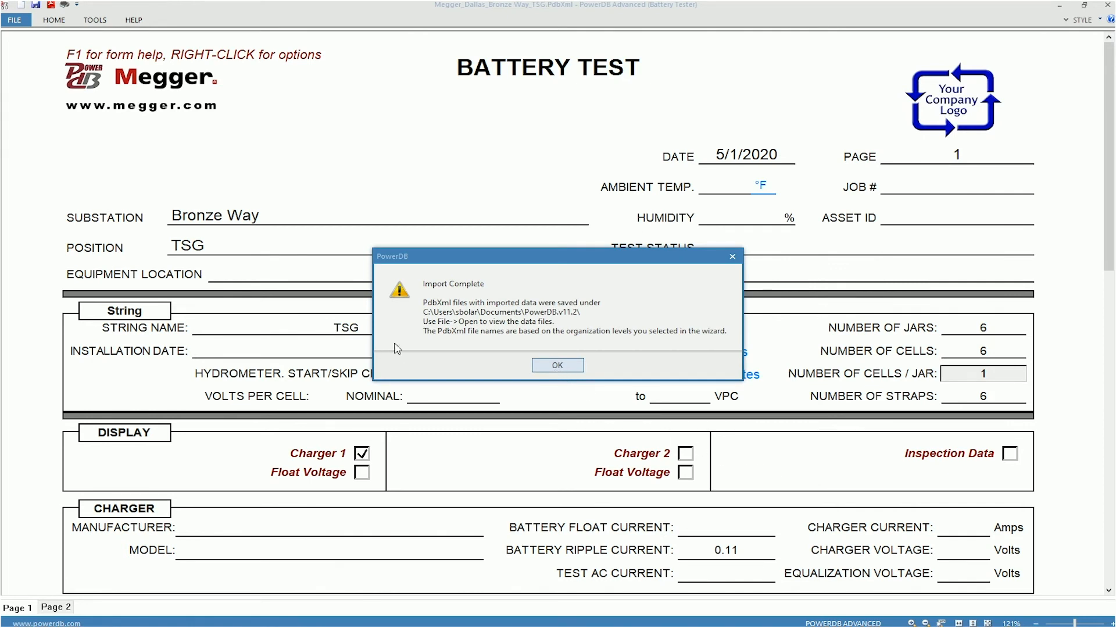
left_click(558, 366)
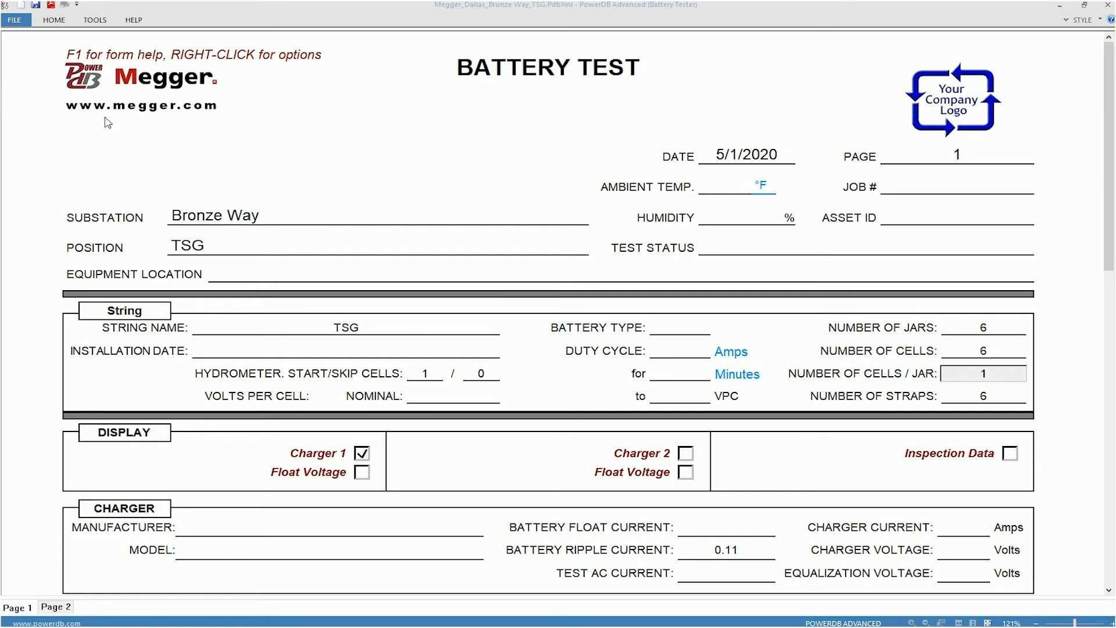
Reopen Megger_Dallas_Bronze Way_TSG.PdbXml and open its 1/25/2006 2:04:00 PM test results.
left_click(61, 21)
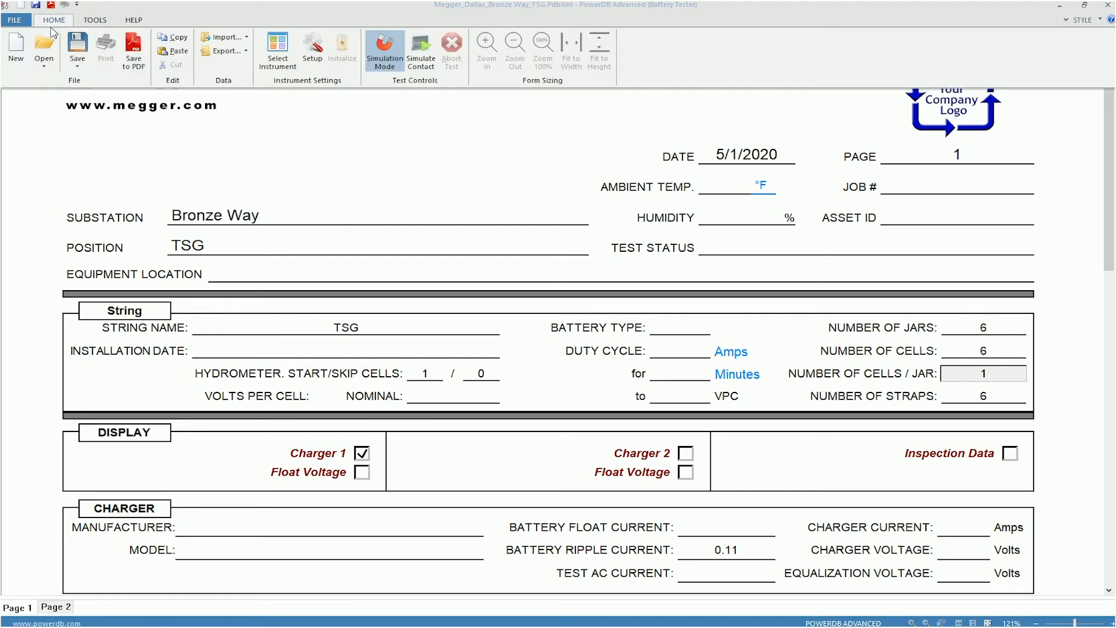
left_click(44, 45)
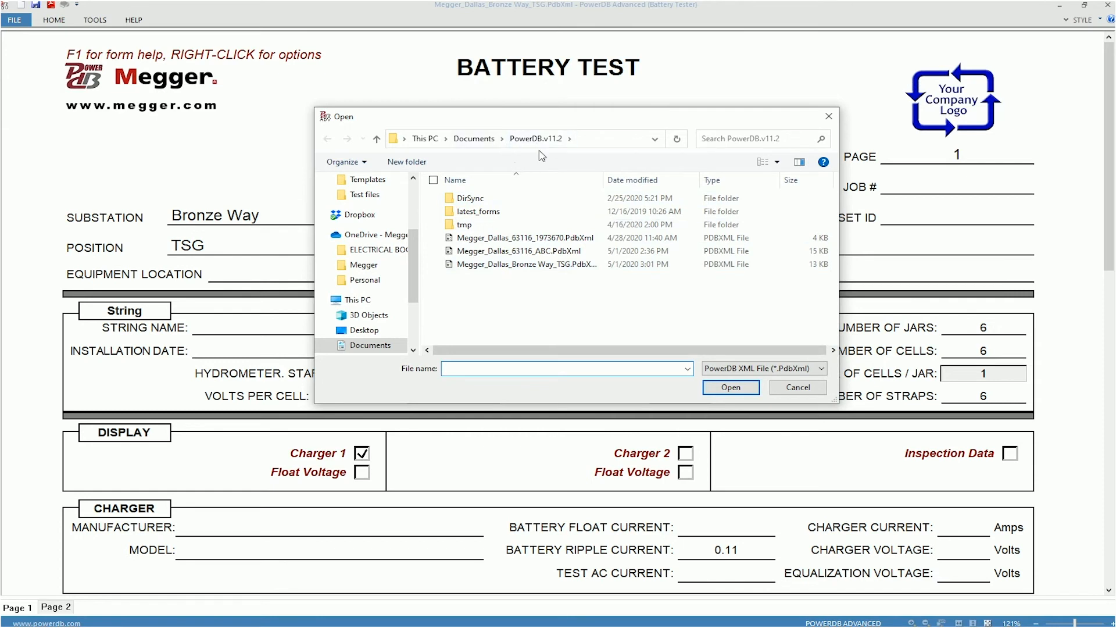
double_click(540, 266)
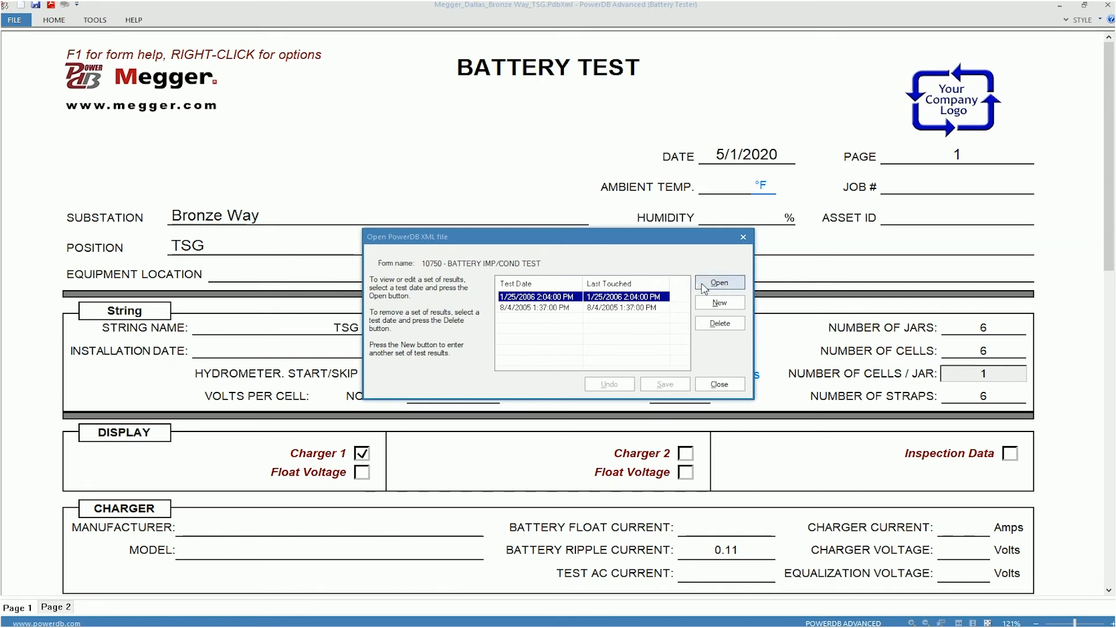
left_click(698, 287)
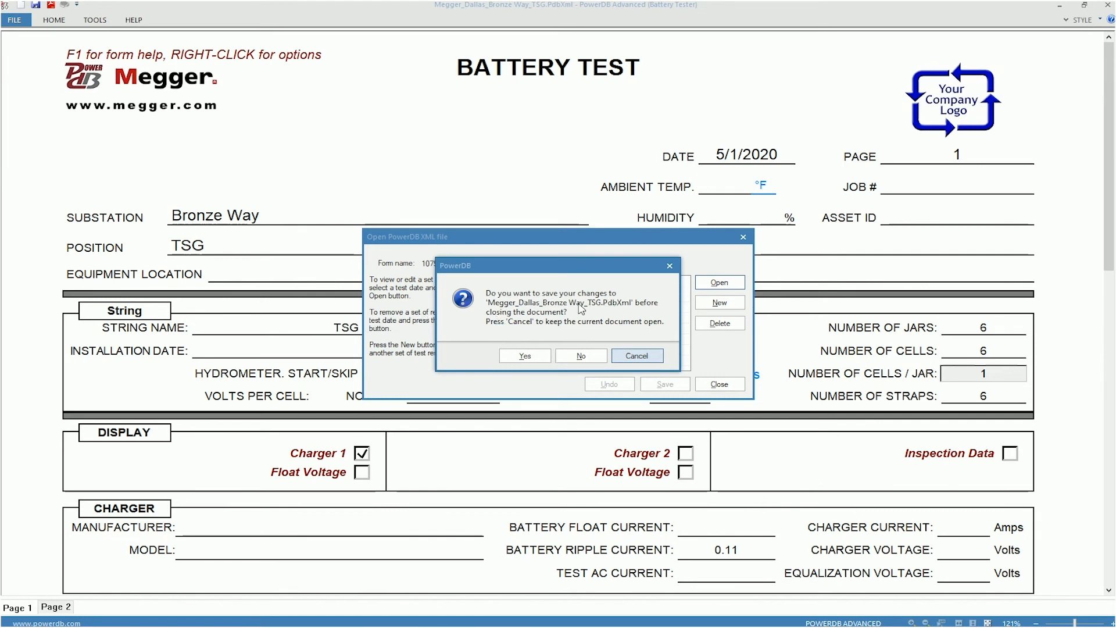
Save the current document over the existing Megger_Dallas_Bronze Way_TSG.PdbXml and review the imported jar and strap readings.
left_click(542, 356)
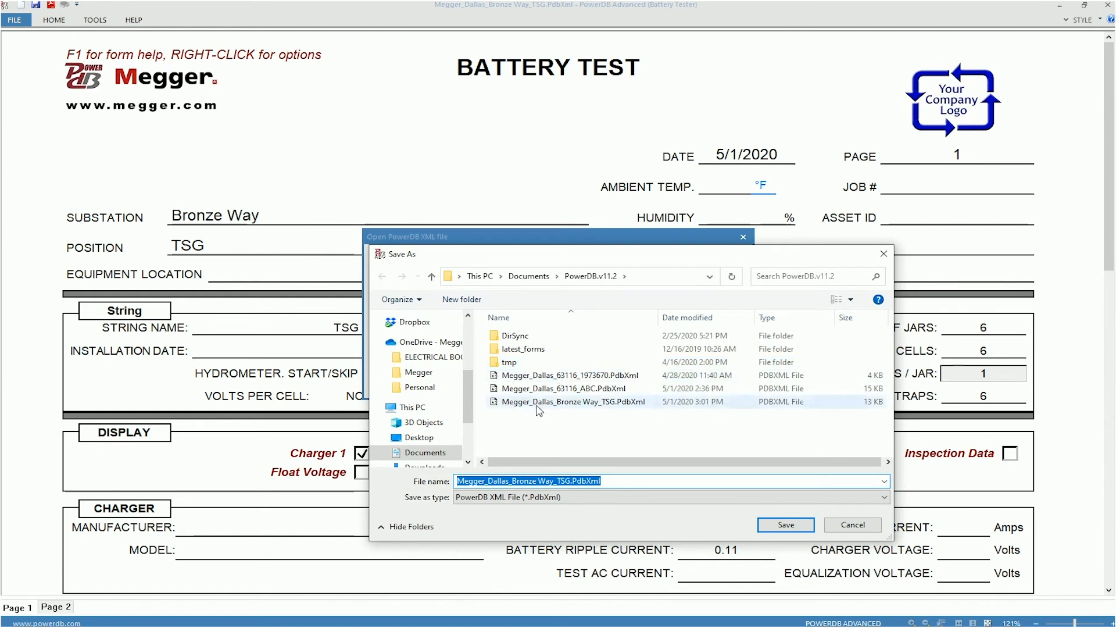
left_click(539, 406)
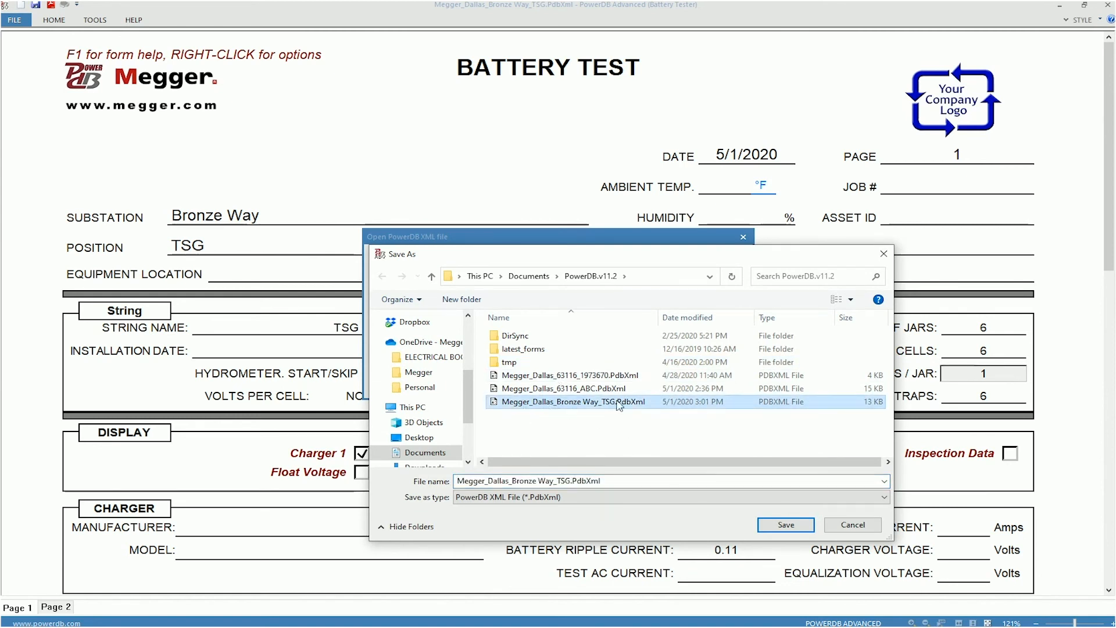
left_click(770, 526)
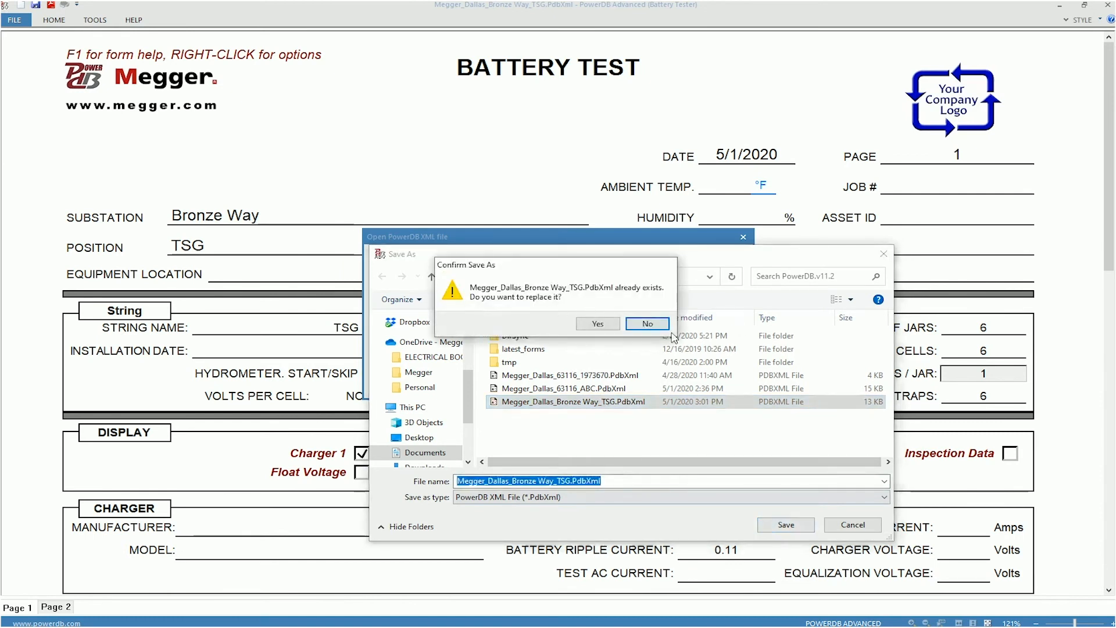
left_click(604, 324)
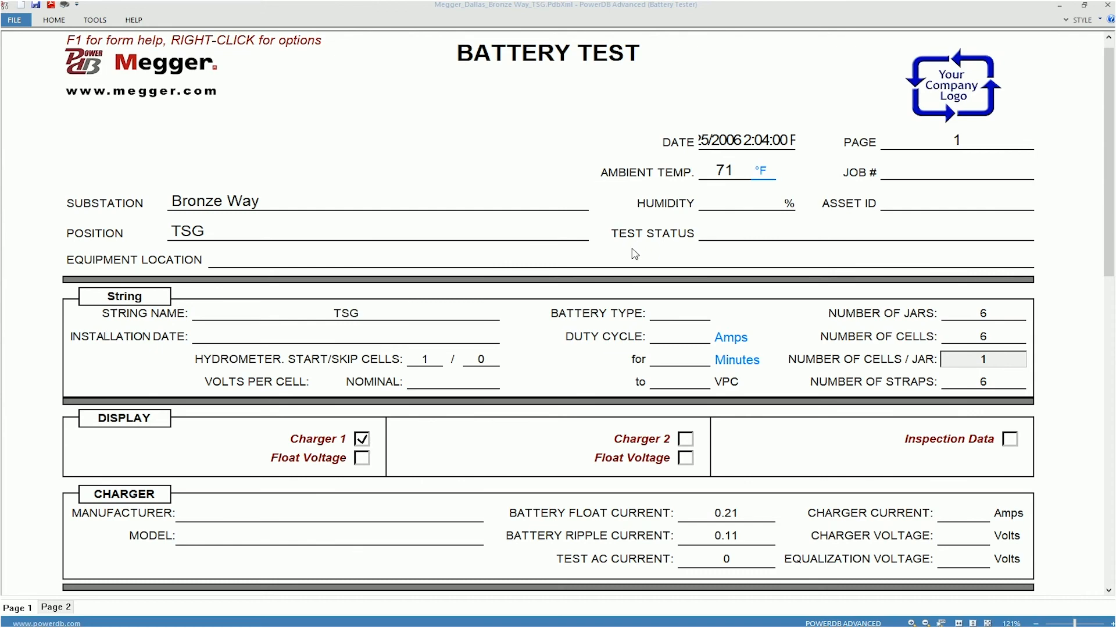
scroll(635, 254, "down", 12)
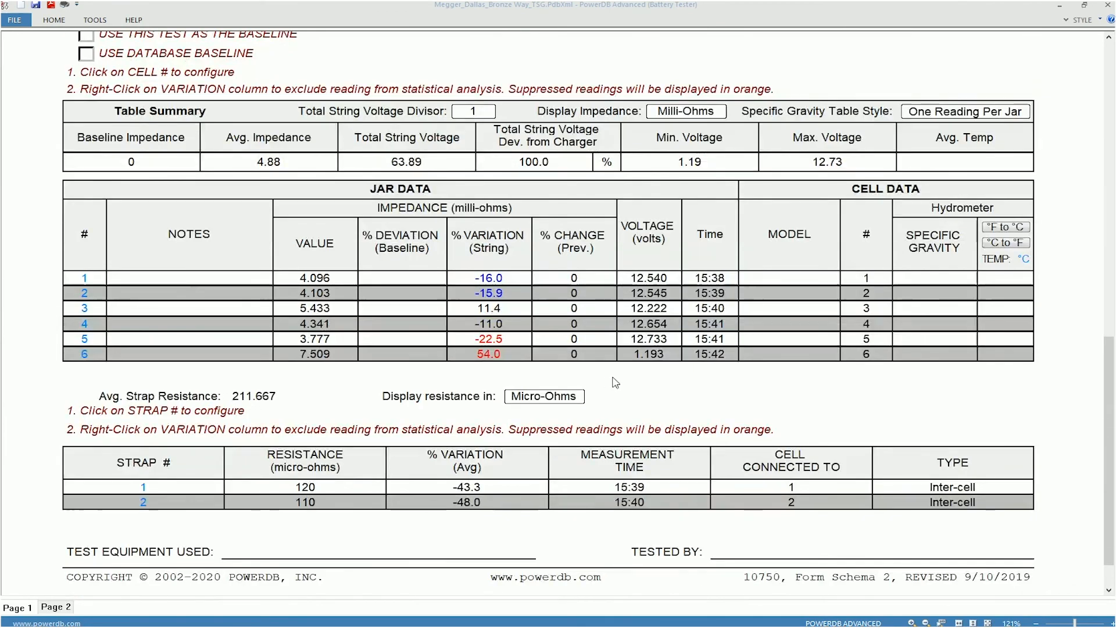
scroll(657, 377, "up", 12)
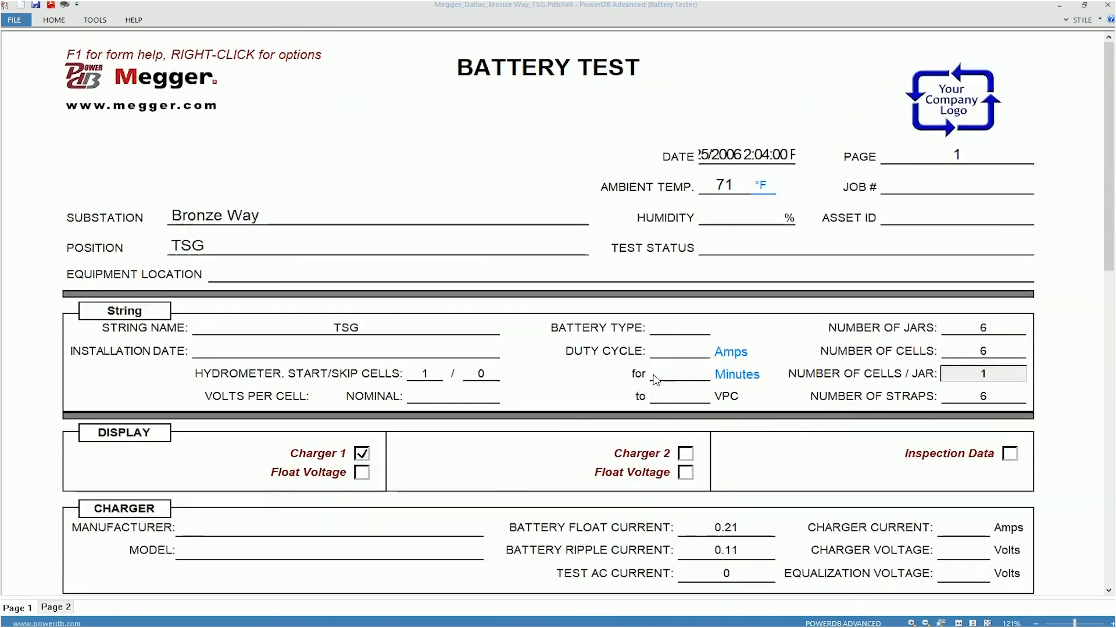